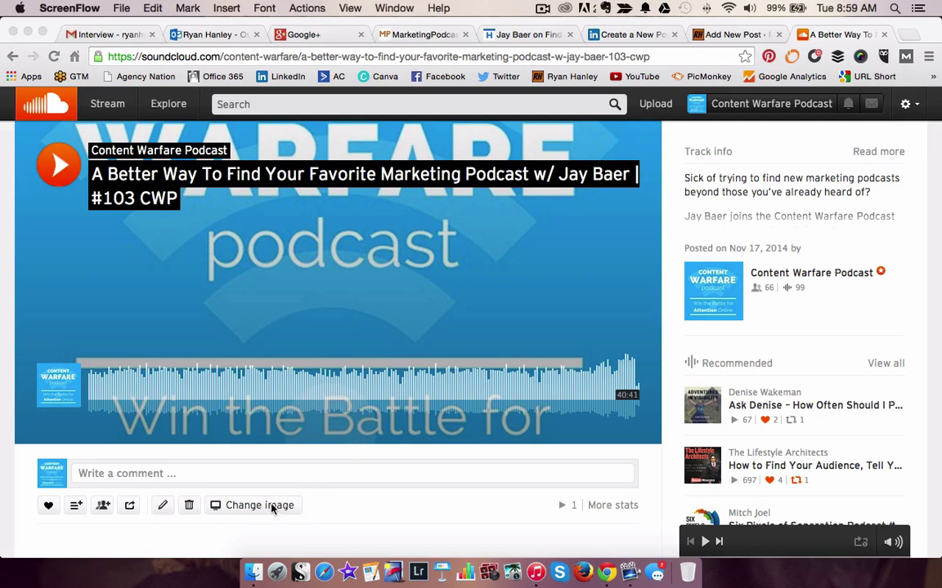
# Select the SoundCloud embed code for the compact 166-pixel player and copy it
pyautogui.click(131, 508)
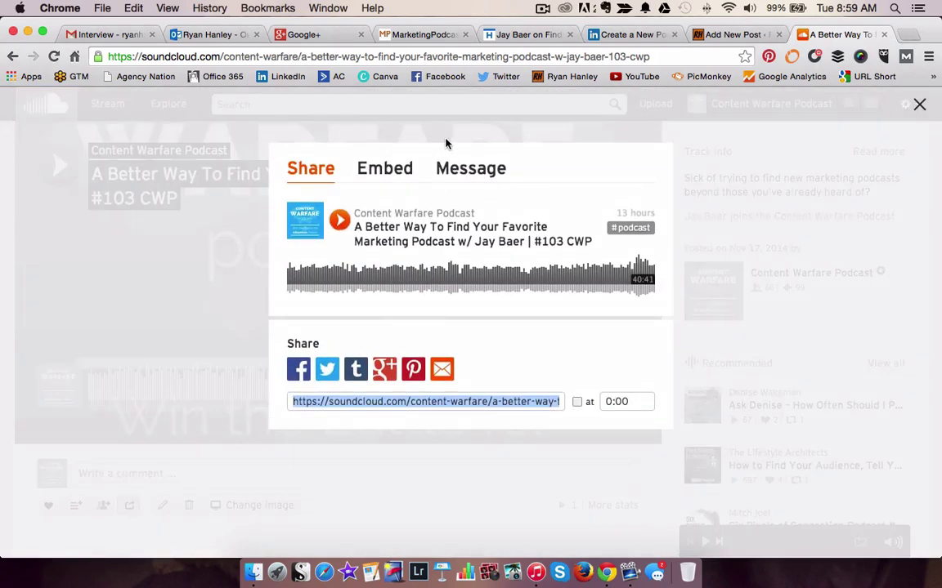
pyautogui.click(381, 170)
pyautogui.click(423, 231)
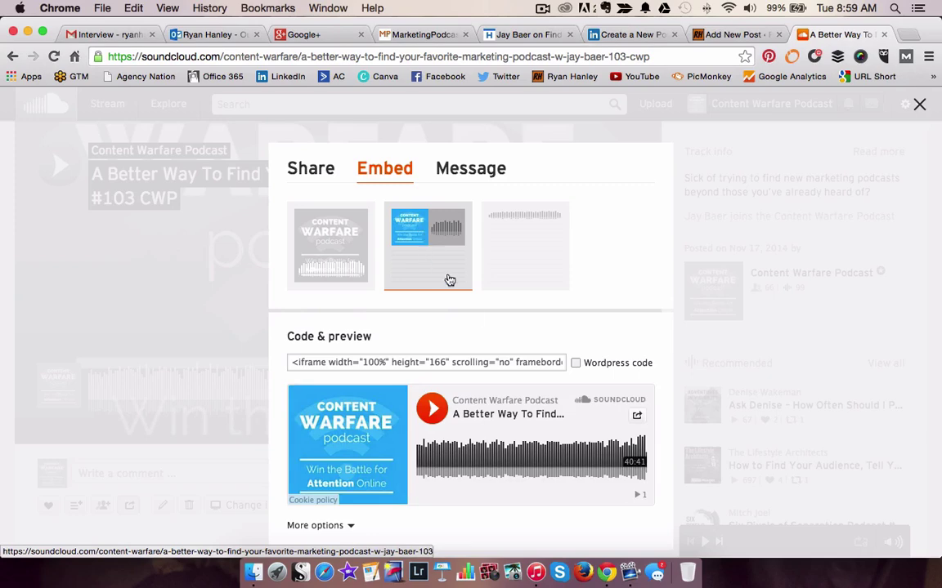
pyautogui.click(498, 362)
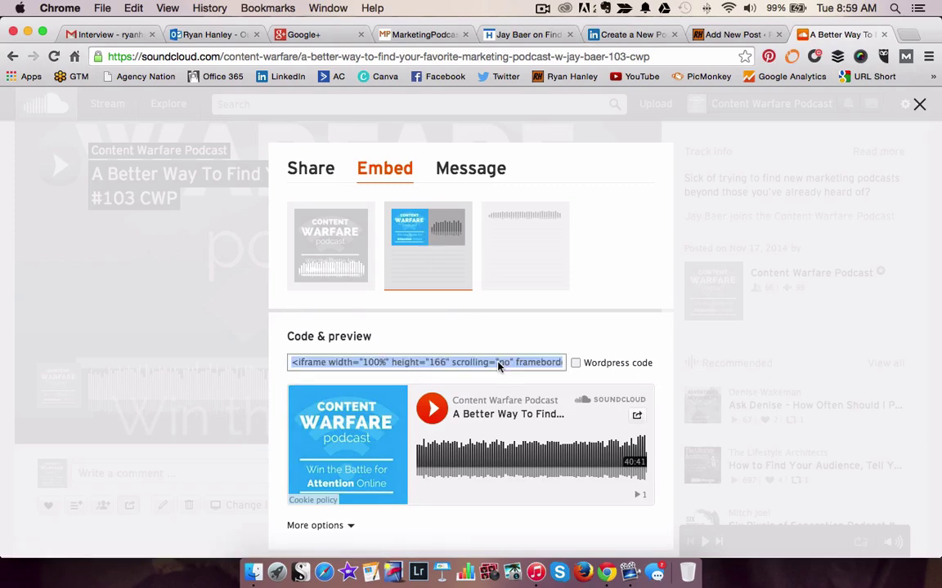
pyautogui.click(748, 32)
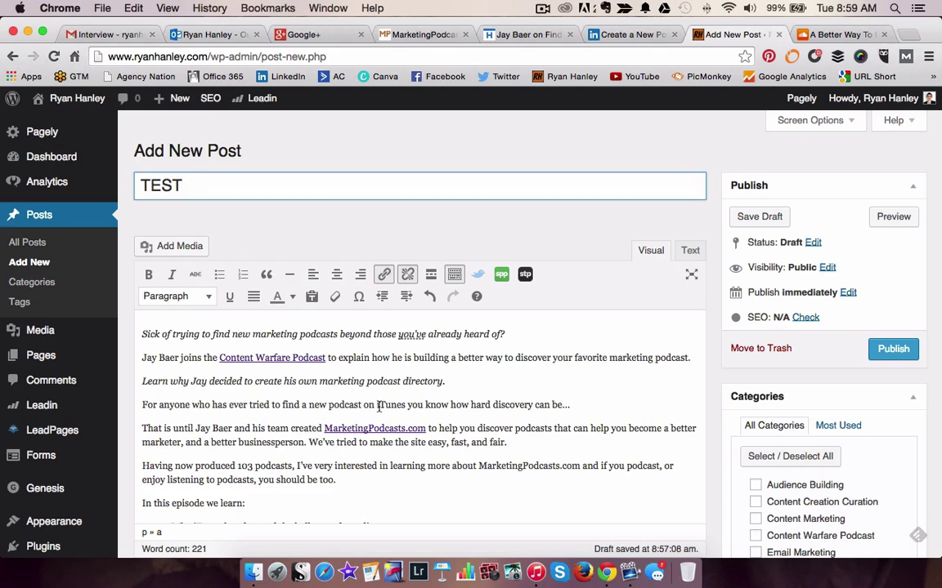
# In the Text view, paste the SoundCloud iframe over the [INSERT EMBED CODE] placeholder
pyautogui.scroll(-2, 383, 405)
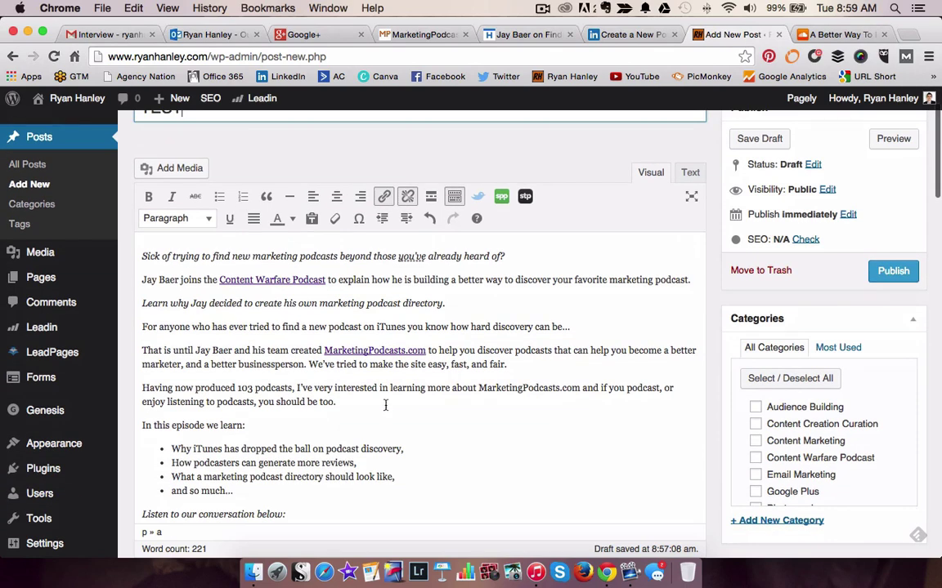
pyautogui.click(690, 173)
pyautogui.scroll(-5, 345, 385)
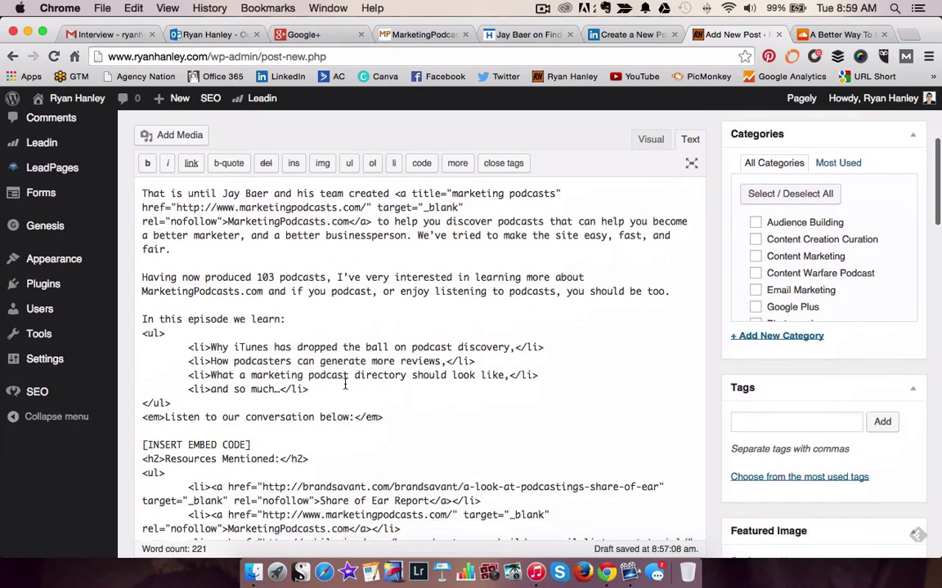
pyautogui.scroll(-1, 345, 384)
pyautogui.moveTo(251, 402); pyautogui.dragTo(142, 400)
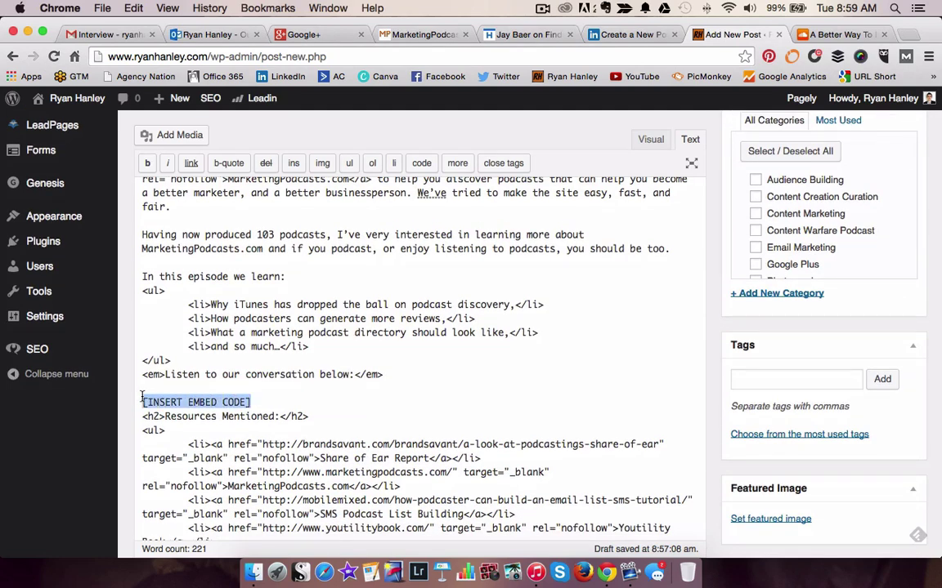
pyautogui.write('<iframe width="100%" height="166" scrolling="no" frameborder="no" src="https://w.soundcloud.com/player/?url=https%3A//api.soundcloud.com/tracks/177416134&amp;color=ff5500&amp;auto_play=false&amp;hide_related=false&amp;show_comments=true&amp;show_user=true&amp;show_reposts=false"></iframe>')
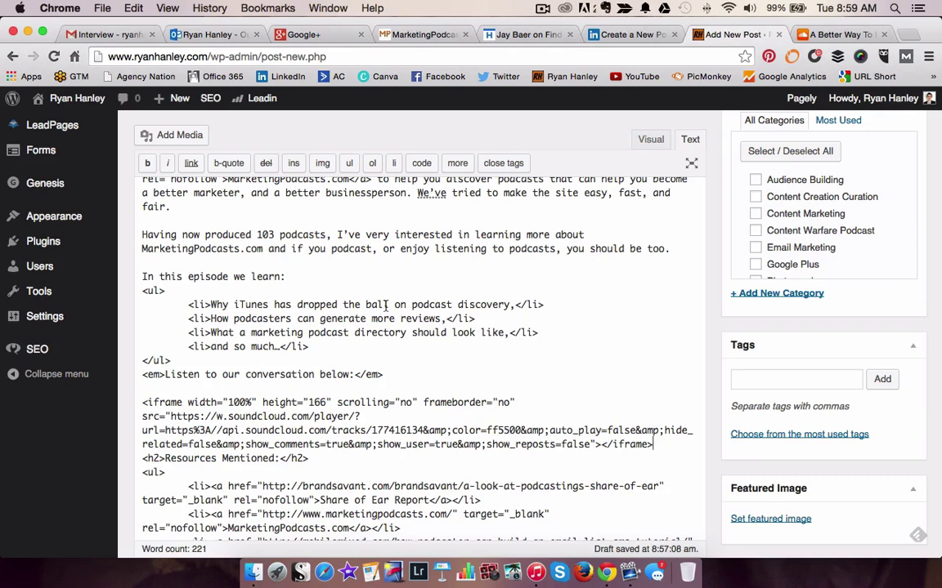
# Return to the Visual view and save the TEST draft
pyautogui.click(654, 140)
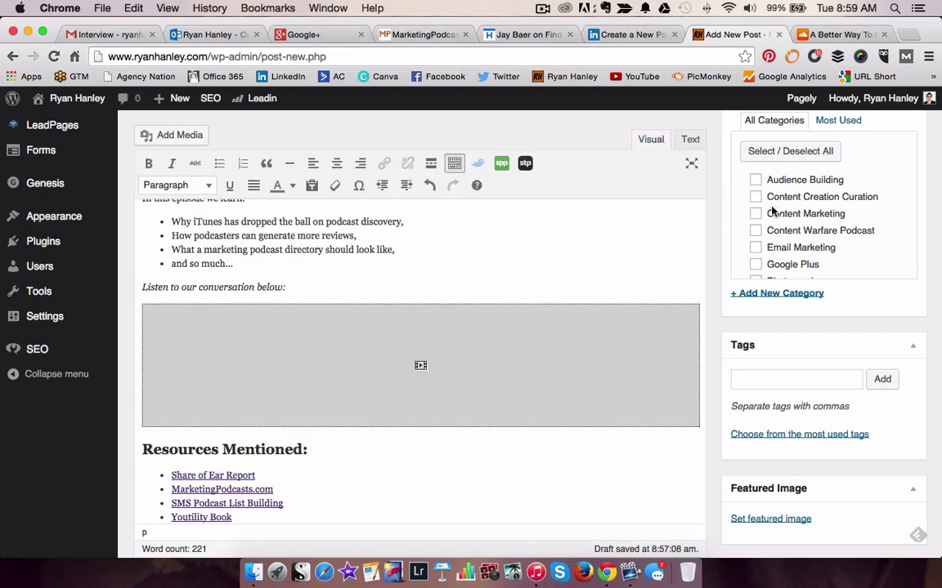
pyautogui.scroll(5, 722, 200)
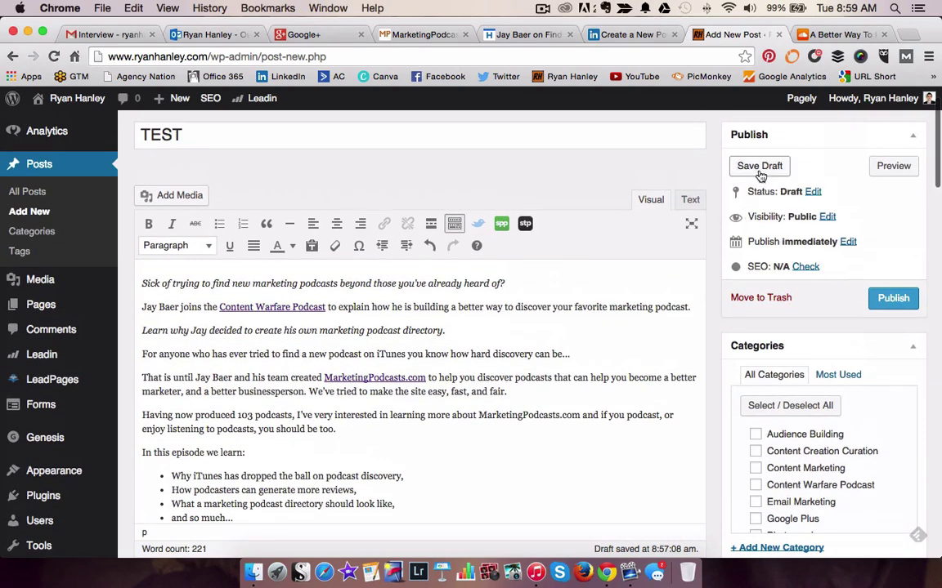
pyautogui.click(759, 167)
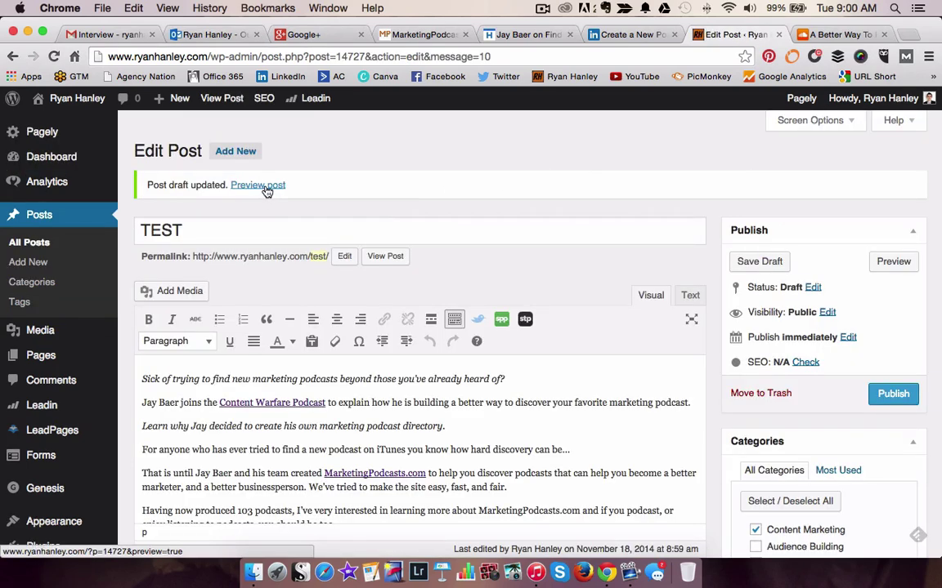
# Preview the TEST draft, check the compact SoundCloud player, and select the post body text
pyautogui.click(266, 187)
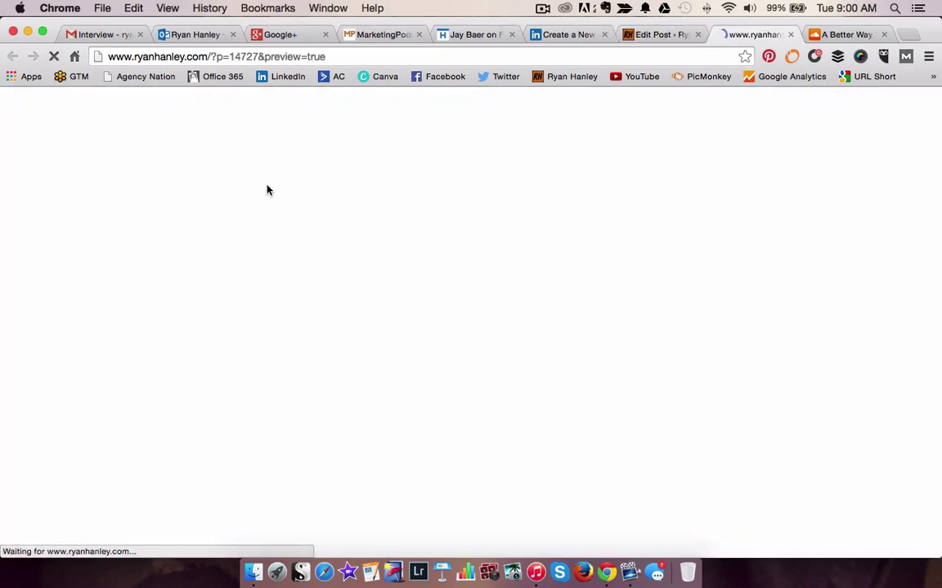
pyautogui.scroll(-10, 413, 488)
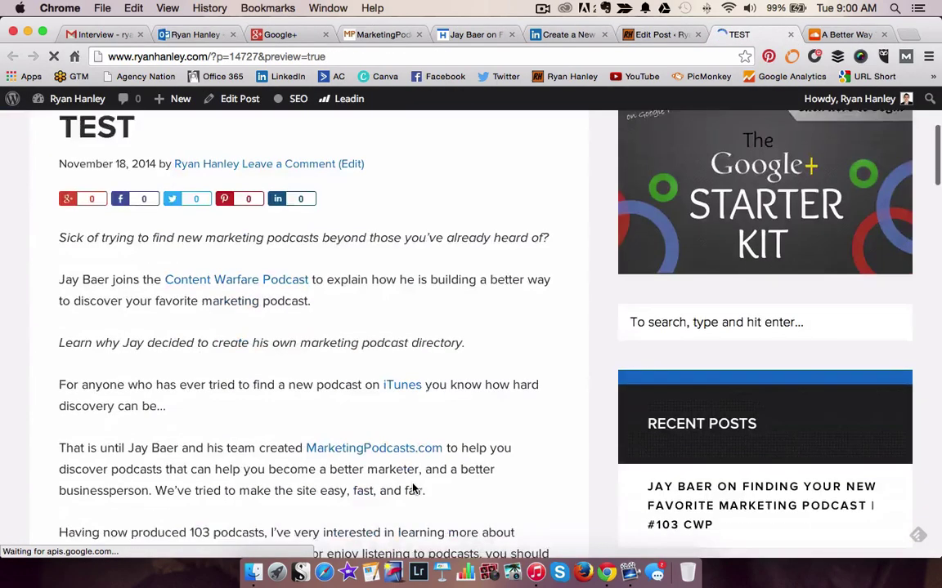
pyautogui.scroll(-7, 413, 488)
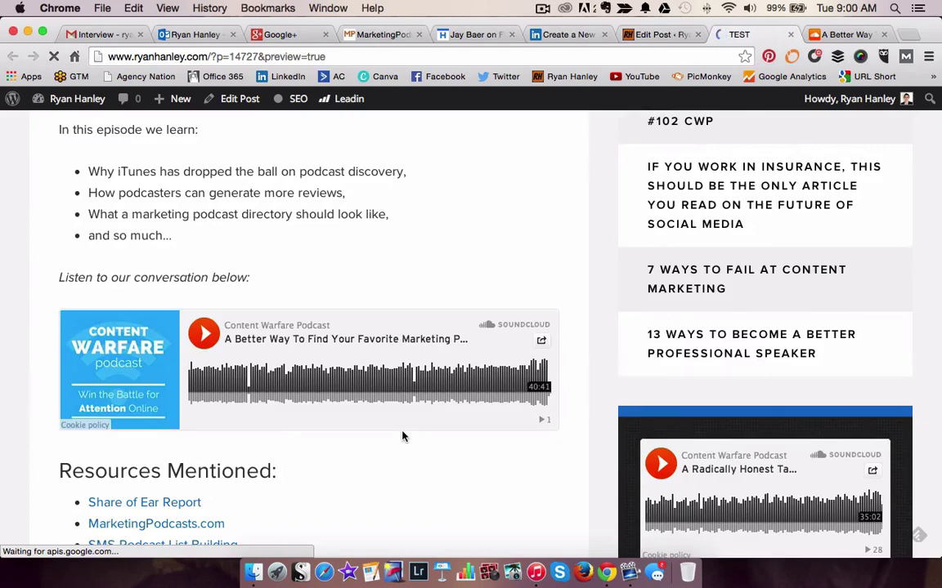
pyautogui.scroll(-4, 402, 437)
pyautogui.scroll(-4, 403, 431)
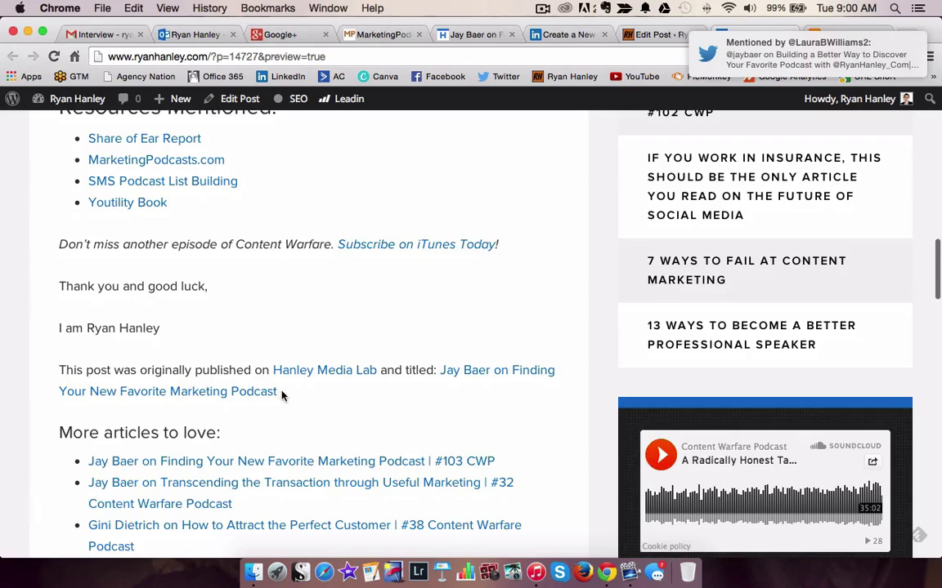
pyautogui.moveTo(280, 395); pyautogui.dragTo(60, 260)
pyautogui.press('super+c')
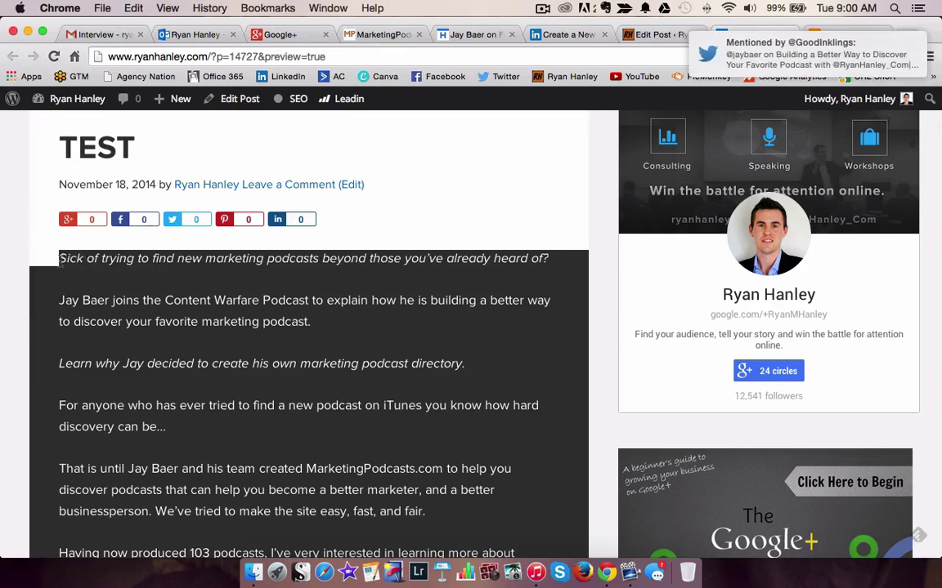
# Paste the copied post body with the SoundCloud player into the LinkedIn article and save it
pyautogui.click(575, 34)
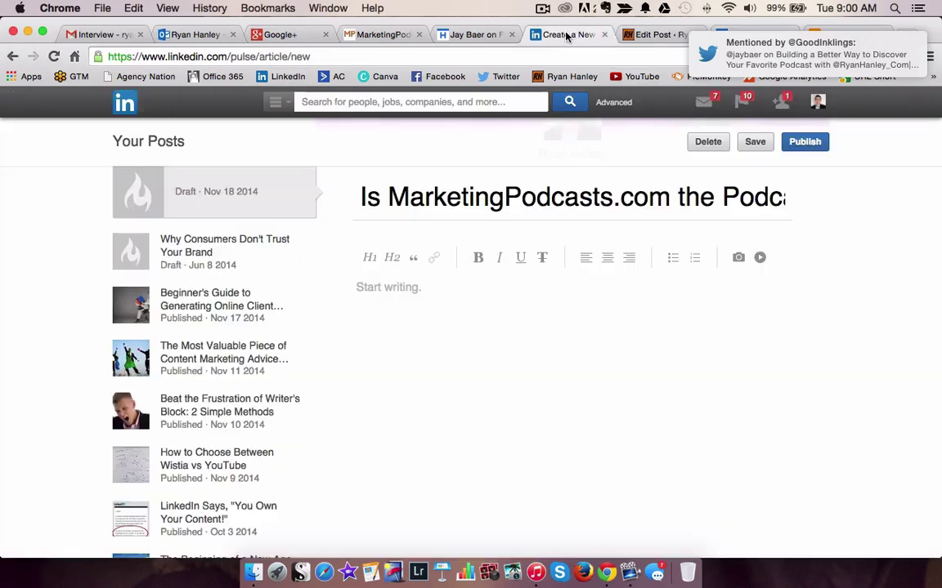
pyautogui.click(444, 331)
pyautogui.press('super+v')
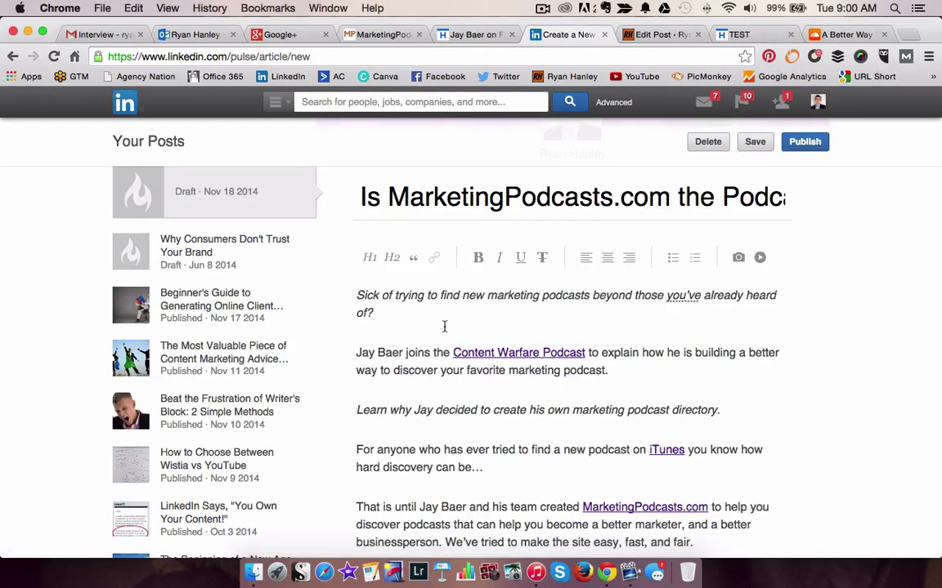
pyautogui.scroll(-8, 578, 431)
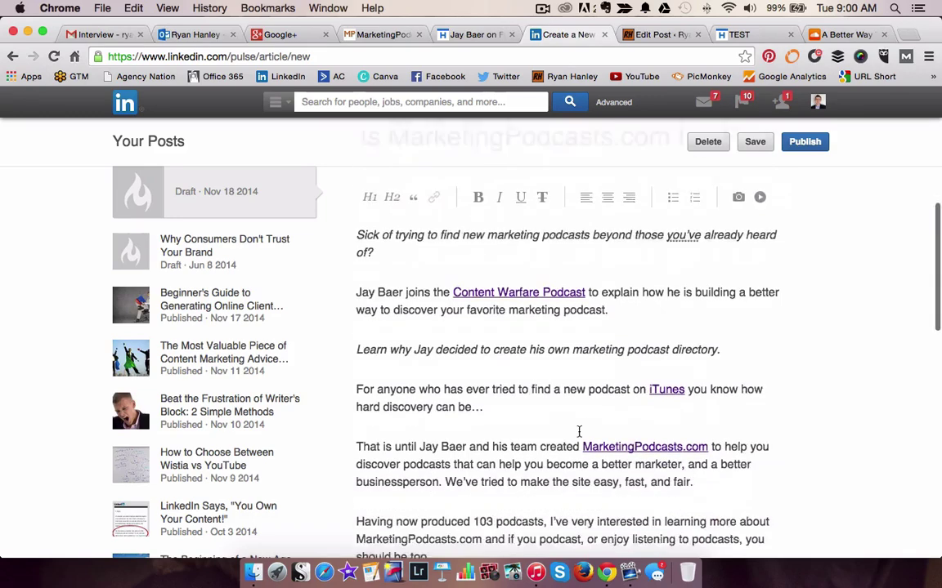
pyautogui.scroll(-4, 579, 432)
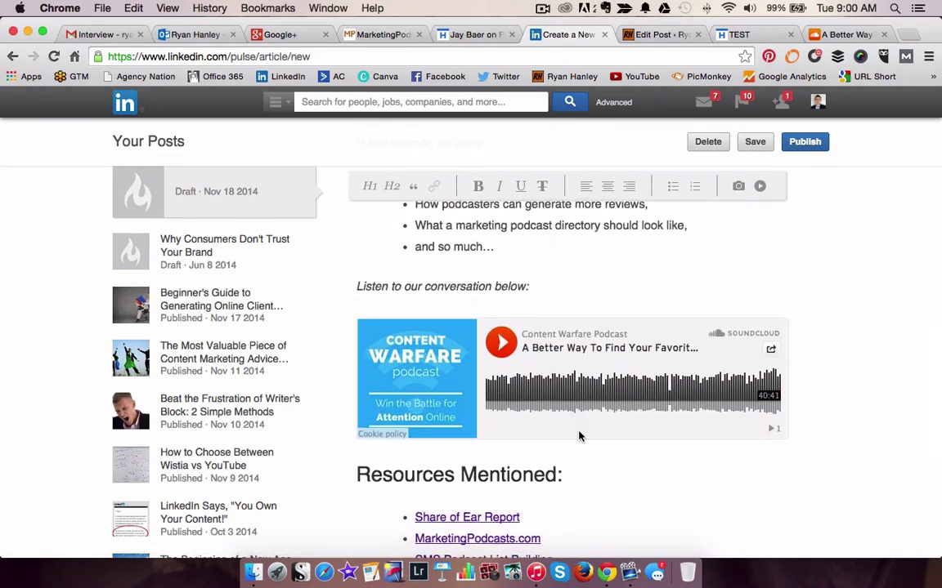
pyautogui.scroll(-8, 579, 436)
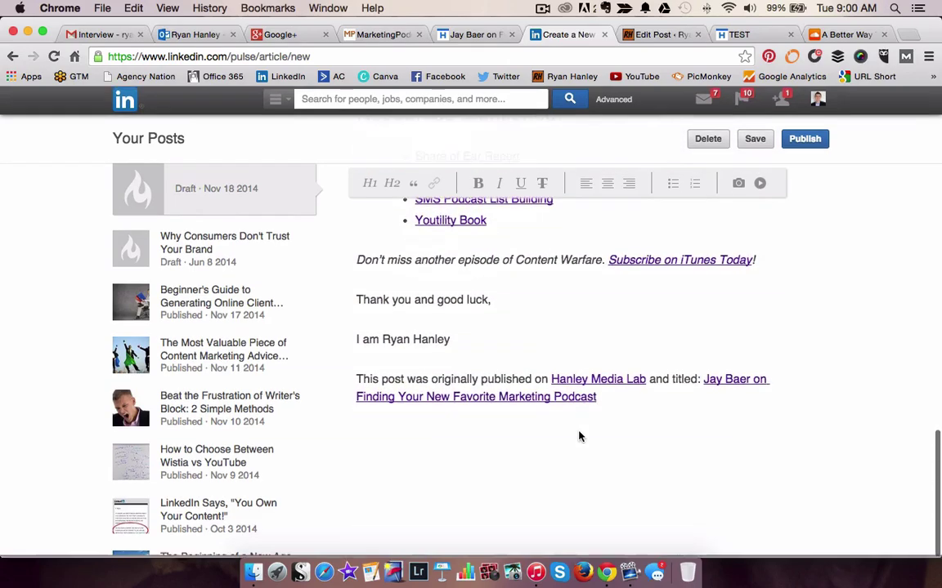
pyautogui.scroll(20, 578, 436)
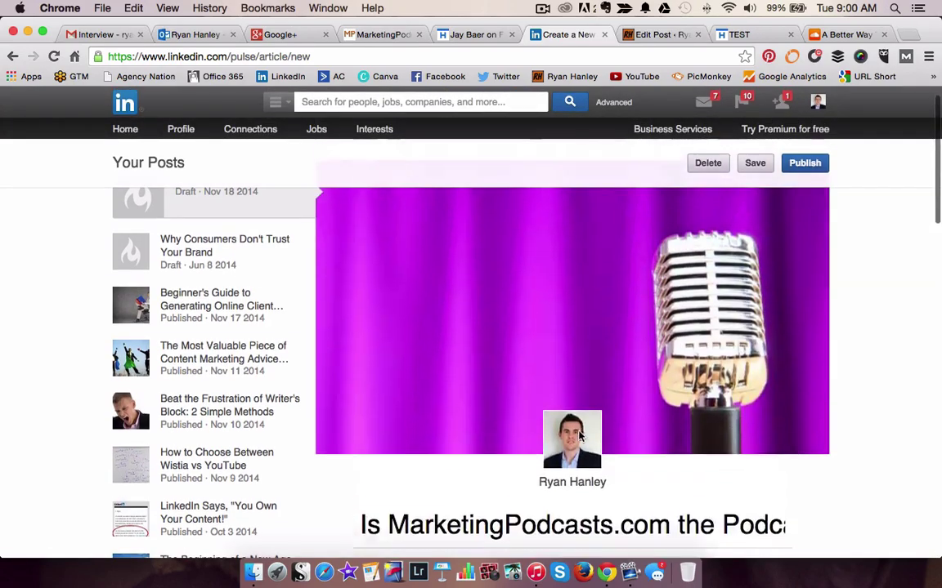
pyautogui.scroll(1, 579, 436)
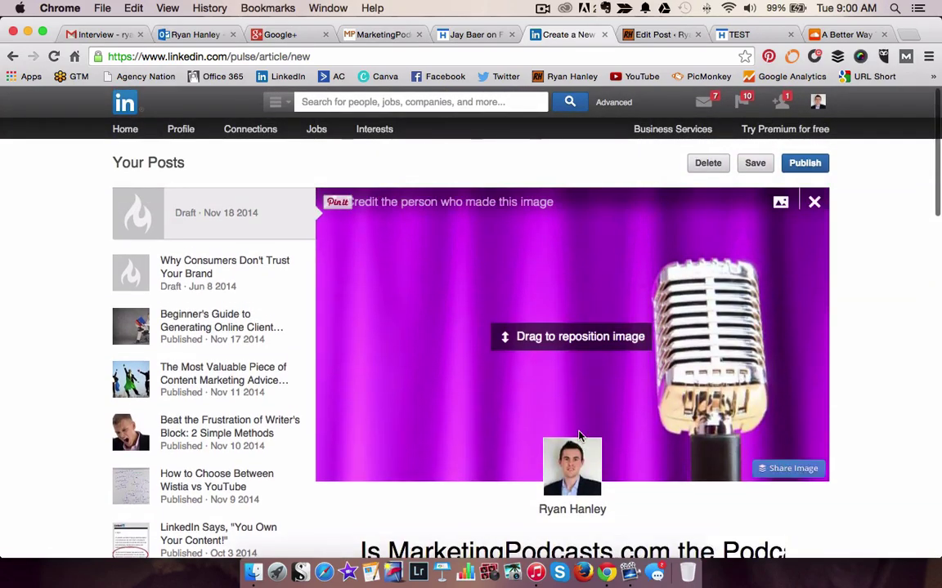
pyautogui.click(764, 171)
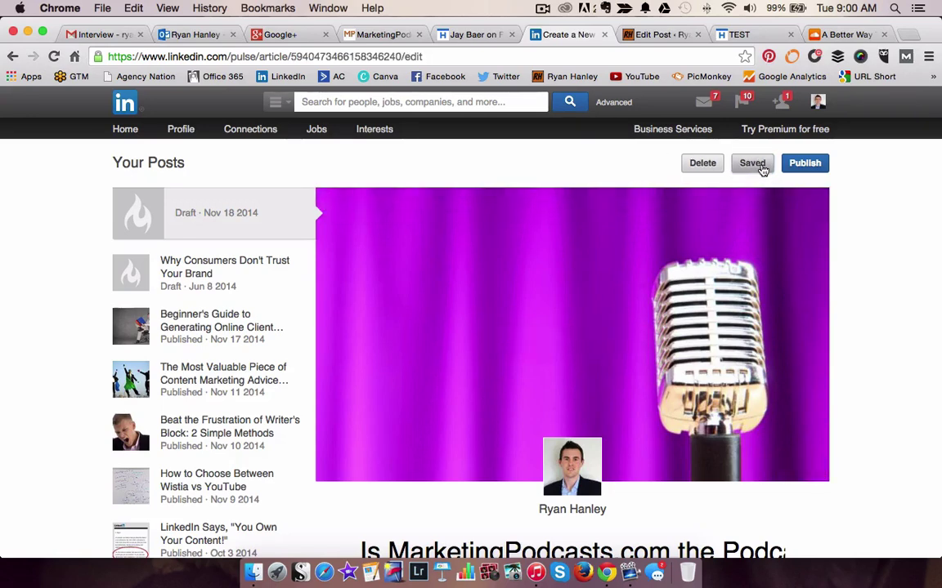
# Publish the article, then play and pause its embedded SoundCloud episode
pyautogui.click(804, 165)
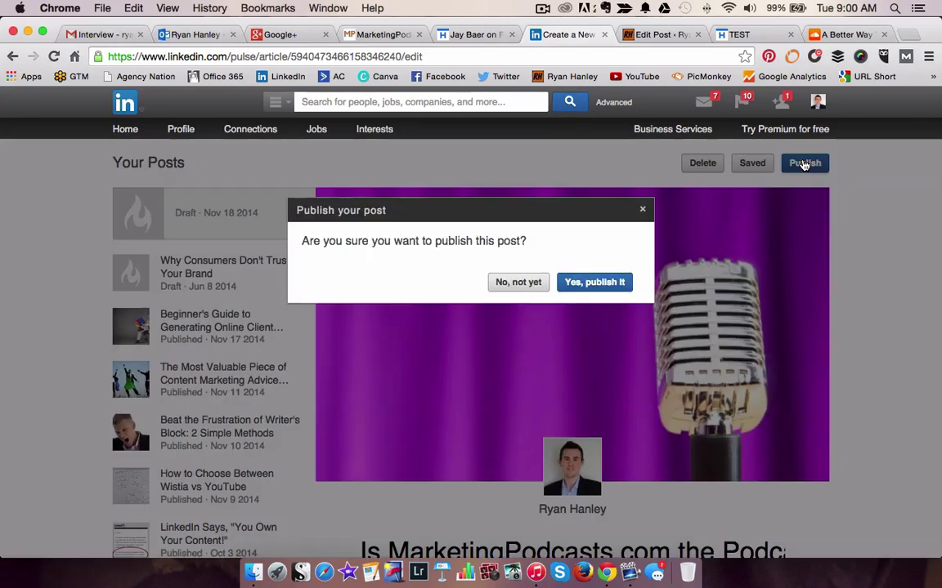
pyautogui.click(587, 281)
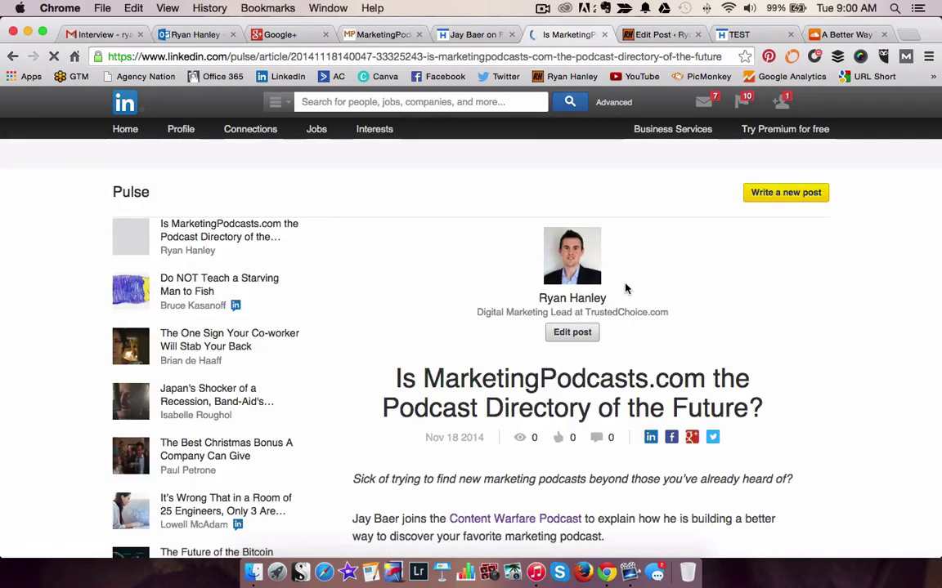
pyautogui.scroll(-10, 595, 472)
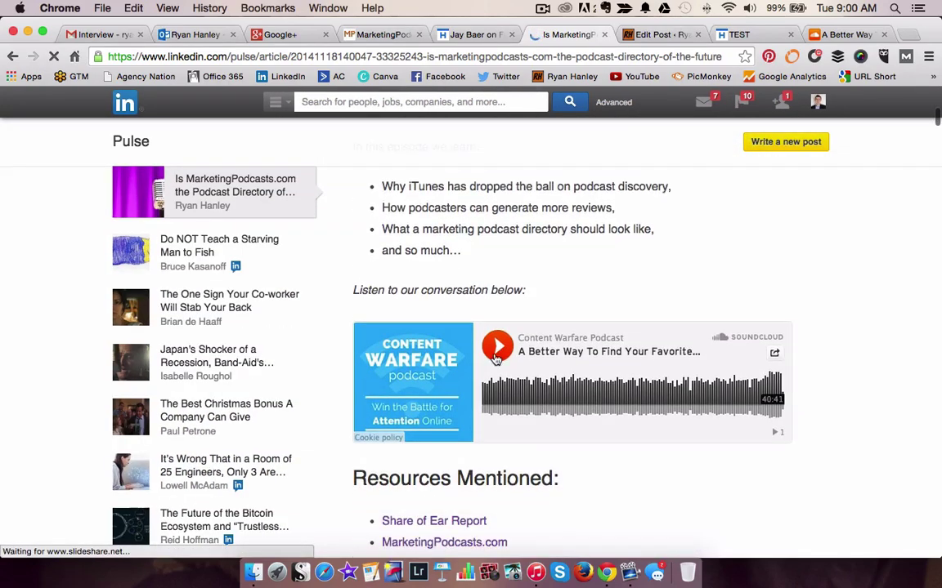
pyautogui.click(496, 356)
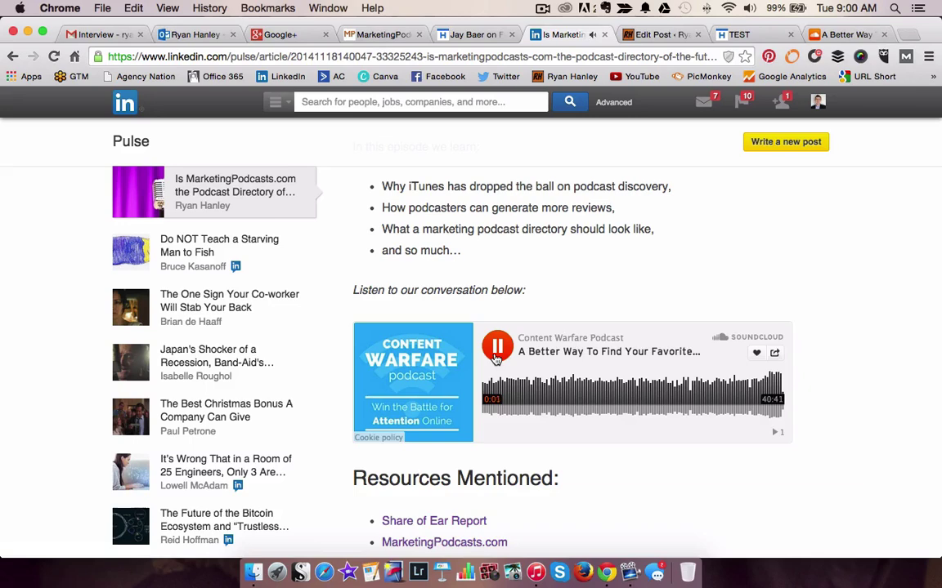
pyautogui.click(495, 356)
pyautogui.scroll(-5, 495, 358)
pyautogui.scroll(-2, 494, 358)
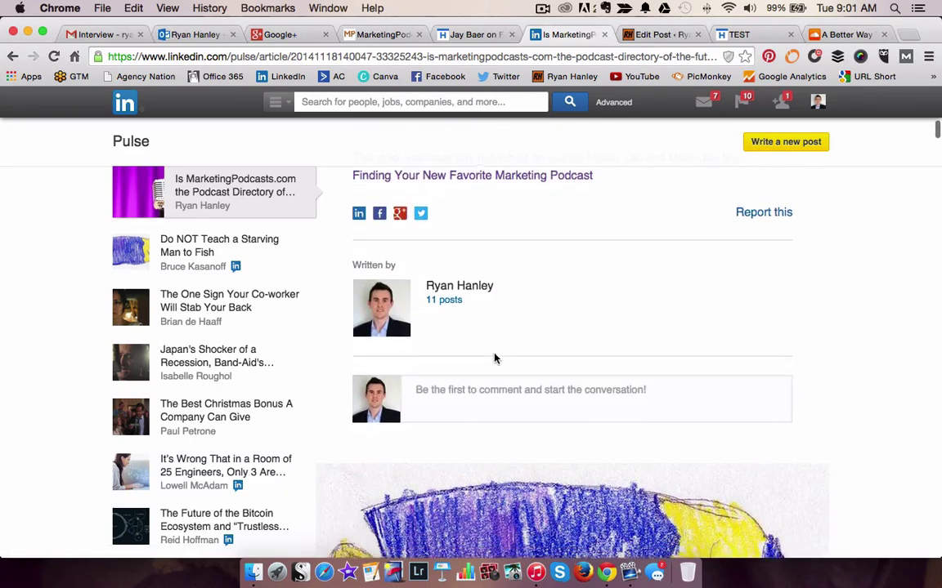
pyautogui.scroll(5, 495, 358)
pyautogui.scroll(5, 494, 358)
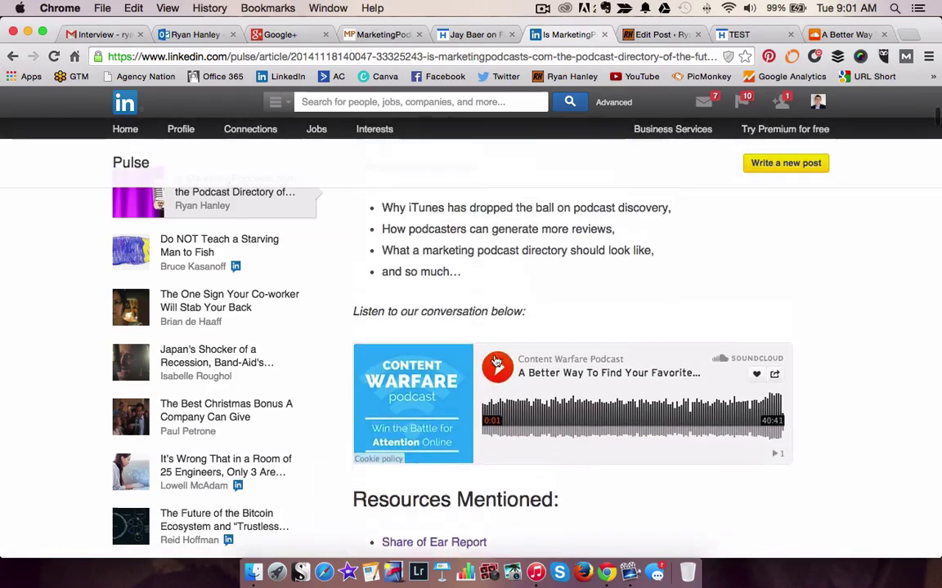